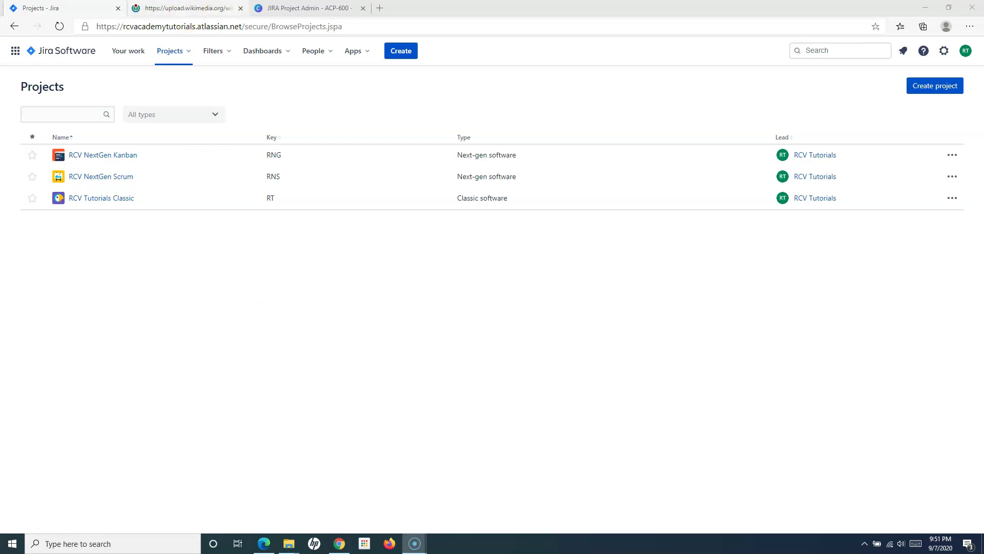
# - Bring up Scrum_process.svg on Wikimedia Commons, showing the 24 h daily loop over the 30-day Sprint
pyautogui.click(194, 8)
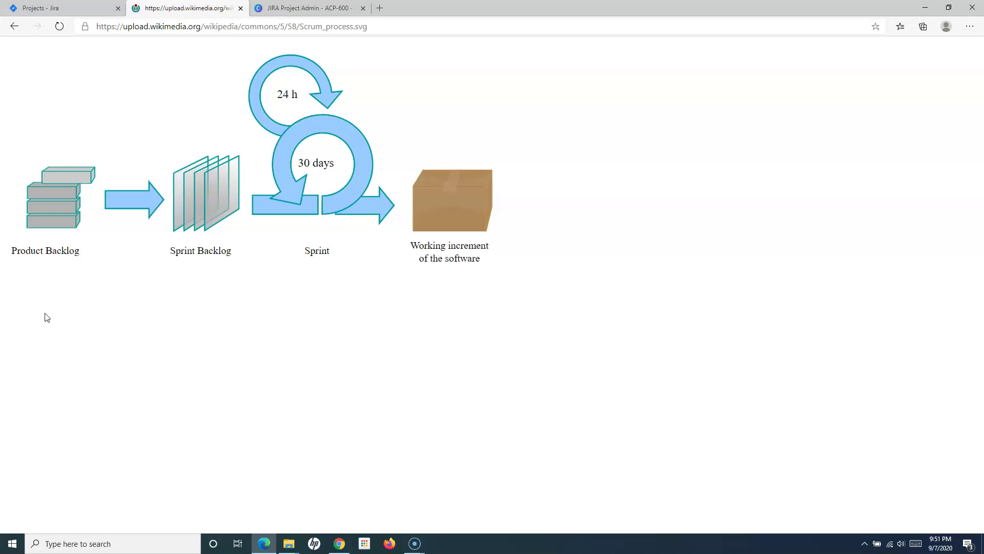
pyautogui.click(45, 318)
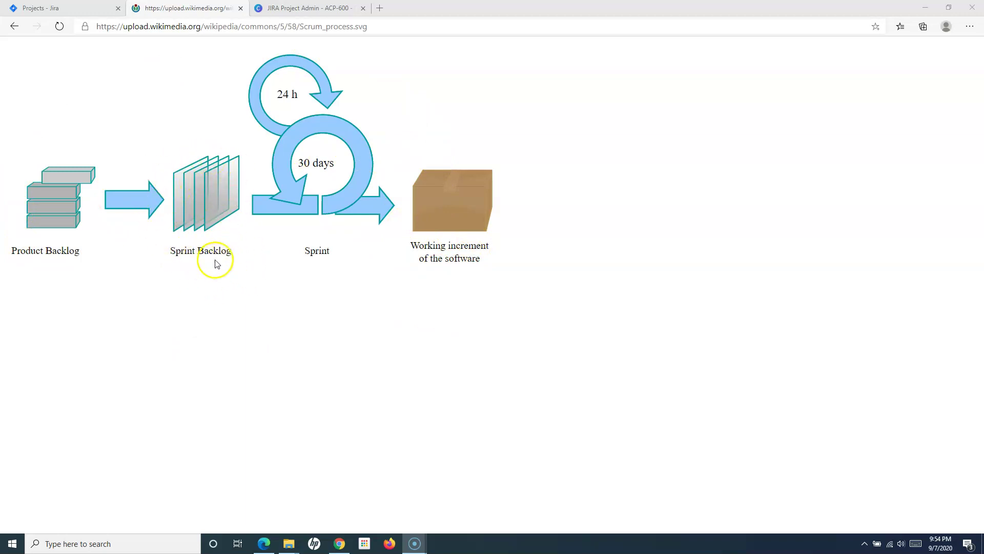
# - Open the RCV NextGen Scrum backlog listing Test Story 1–8 (RNS-3 to RNS-10)
pyautogui.click(72, 13)
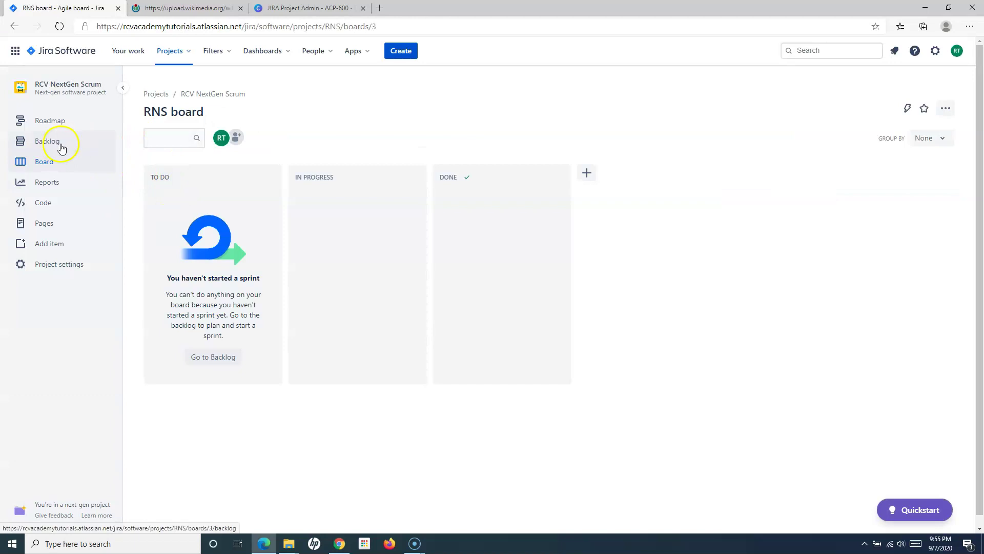
pyautogui.click(48, 142)
pyautogui.click(188, 7)
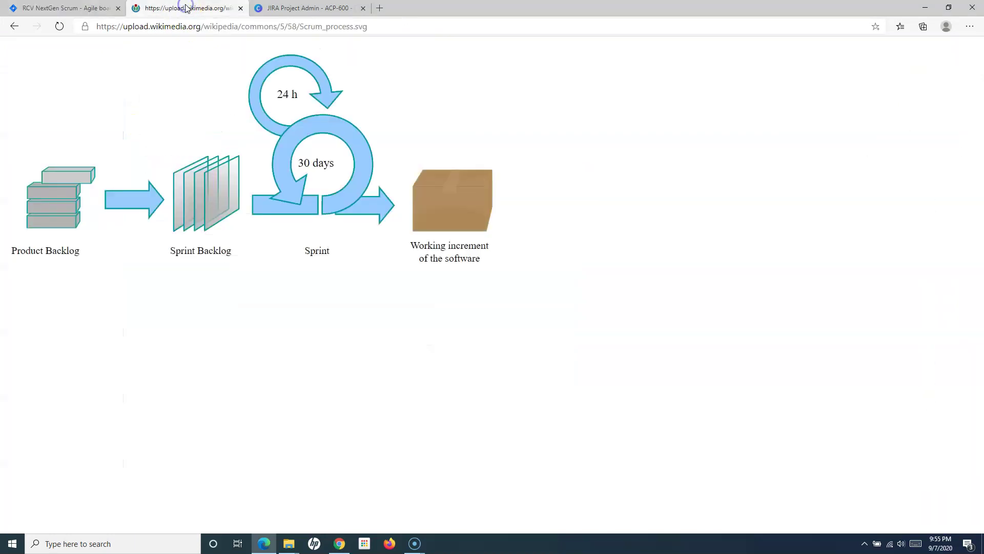
pyautogui.click(63, 8)
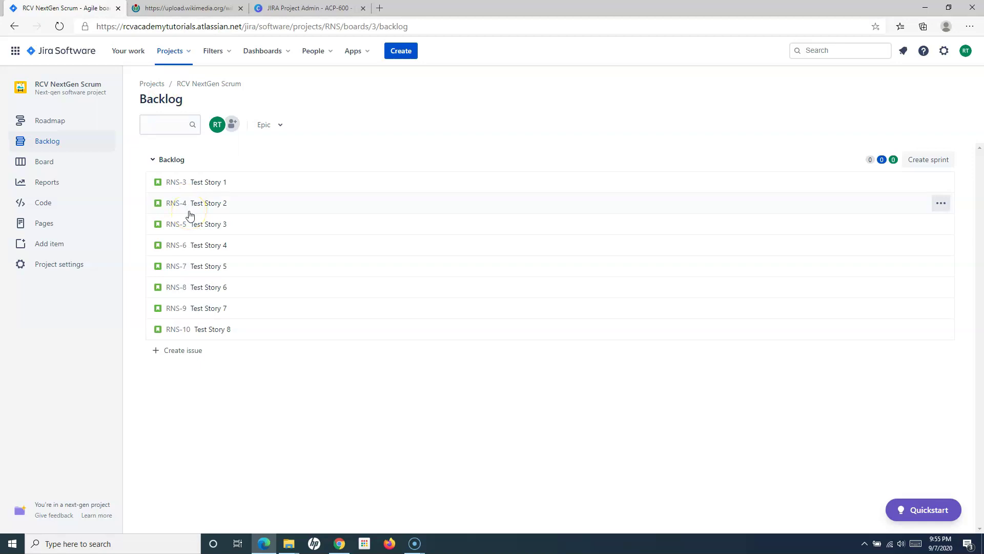
pyautogui.click(198, 183)
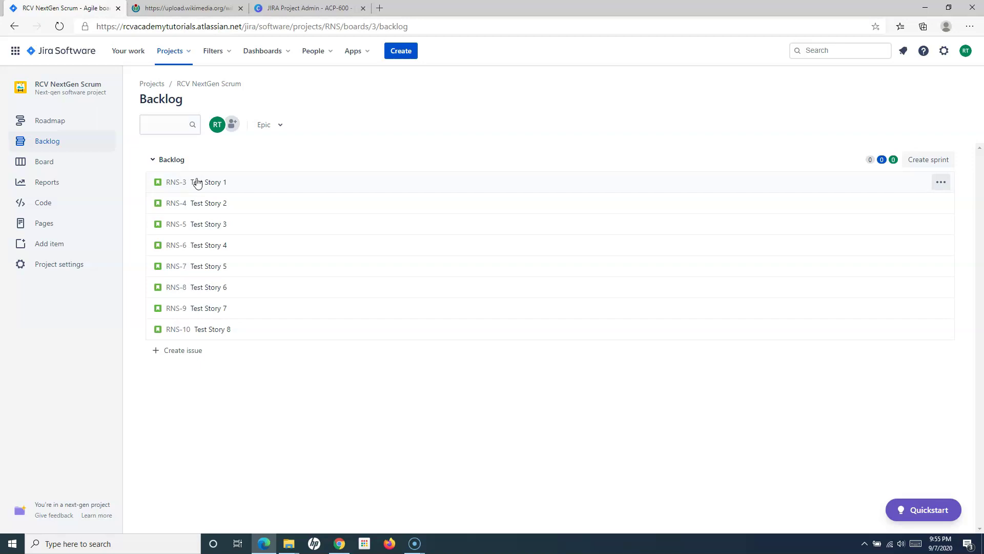
pyautogui.moveTo(198, 183); pyautogui.dragTo(196, 237)
pyautogui.click(187, 363)
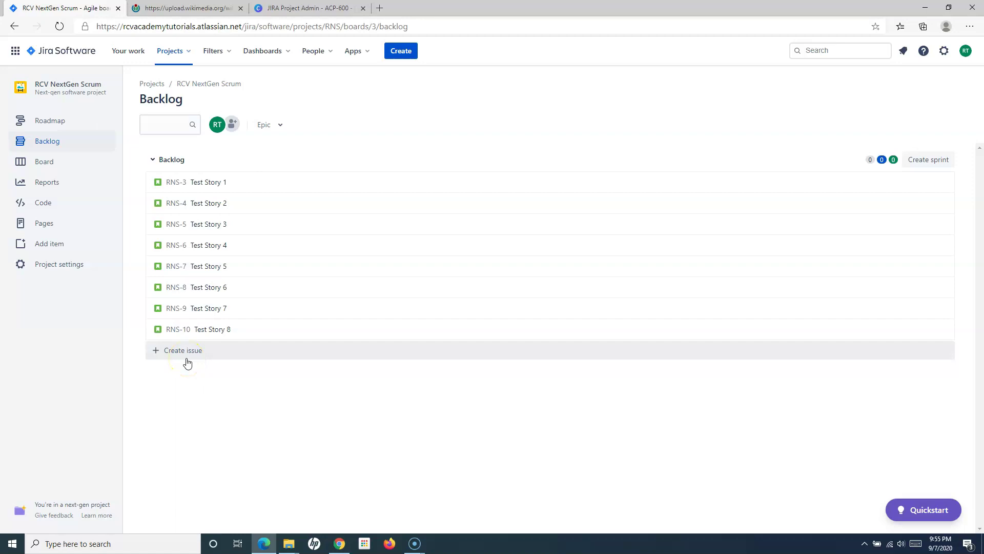
pyautogui.click(211, 200)
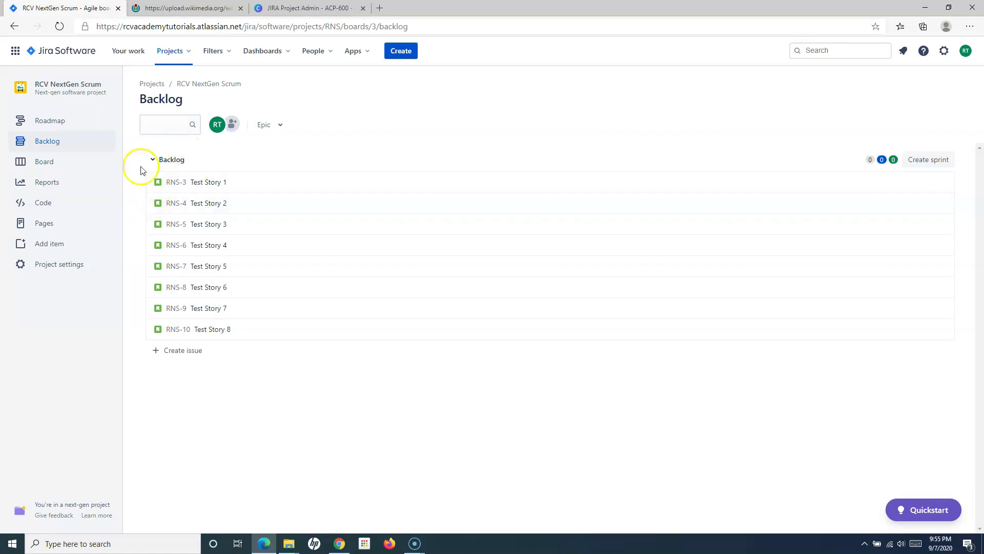
pyautogui.click(196, 8)
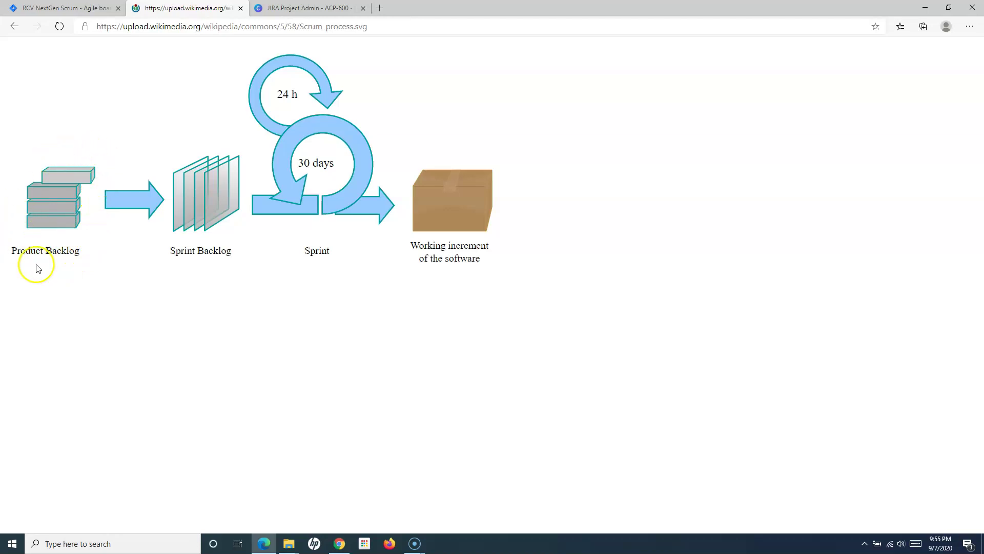
pyautogui.click(53, 8)
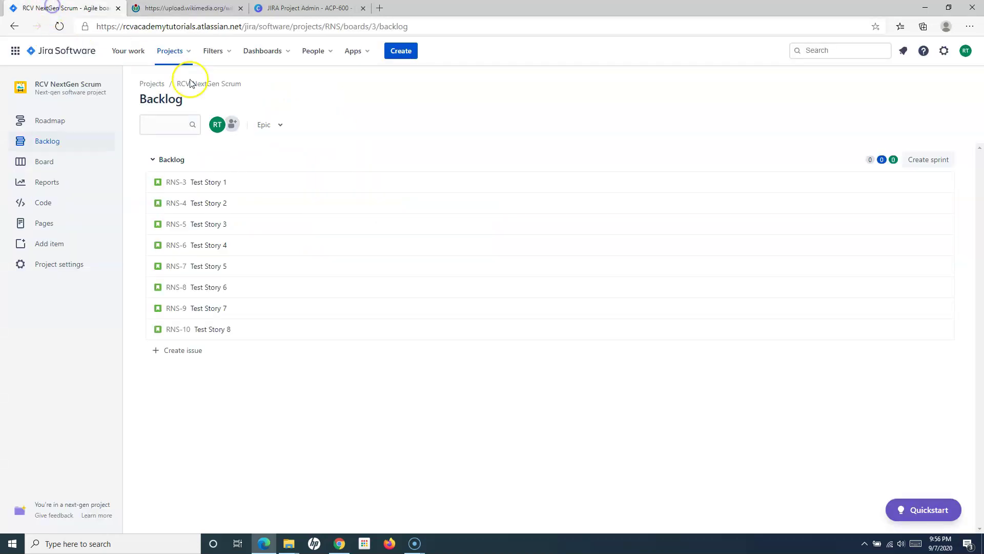
# - Create RNS Sprint 1 and move Test Stories 1–4 (RNS-3 to RNS-6) into it
pyautogui.click(927, 165)
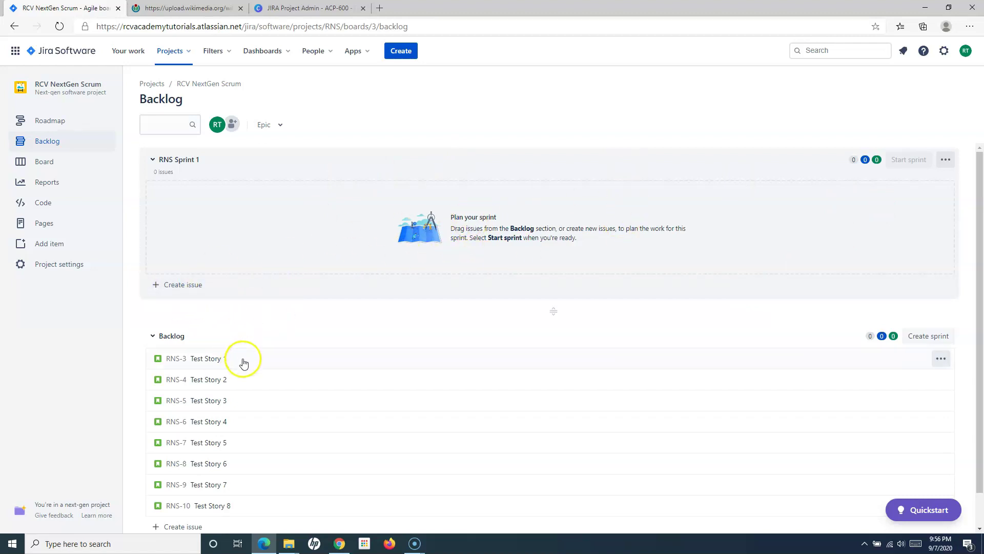
pyautogui.moveTo(241, 358); pyautogui.dragTo(251, 193)
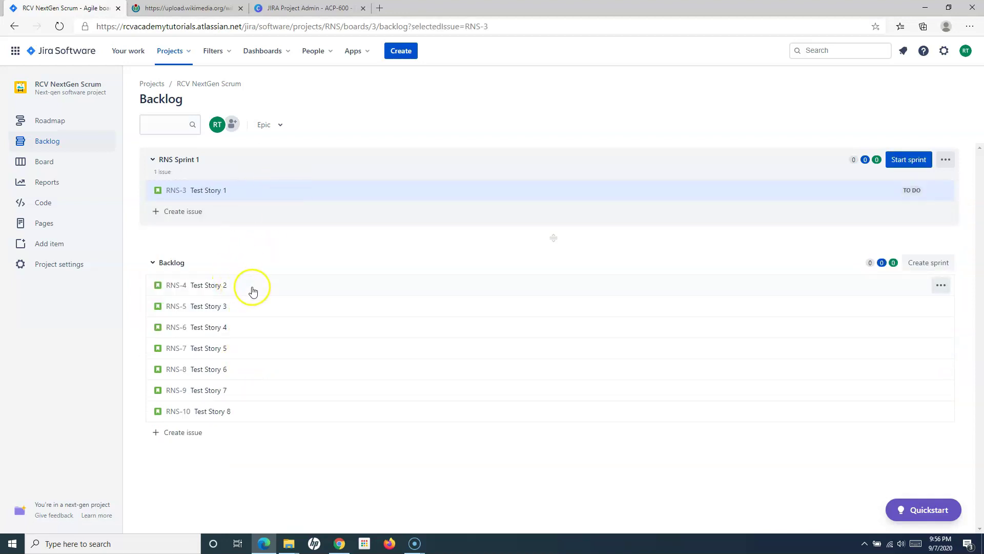
pyautogui.moveTo(252, 288); pyautogui.dragTo(253, 208)
pyautogui.moveTo(255, 313); pyautogui.dragTo(253, 224)
pyautogui.moveTo(252, 328); pyautogui.dragTo(251, 252)
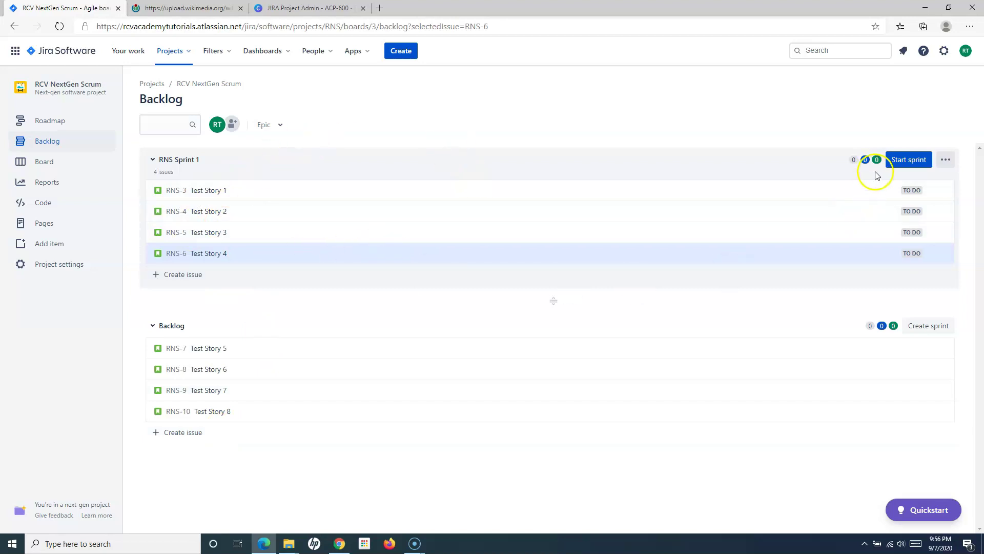
pyautogui.click(903, 168)
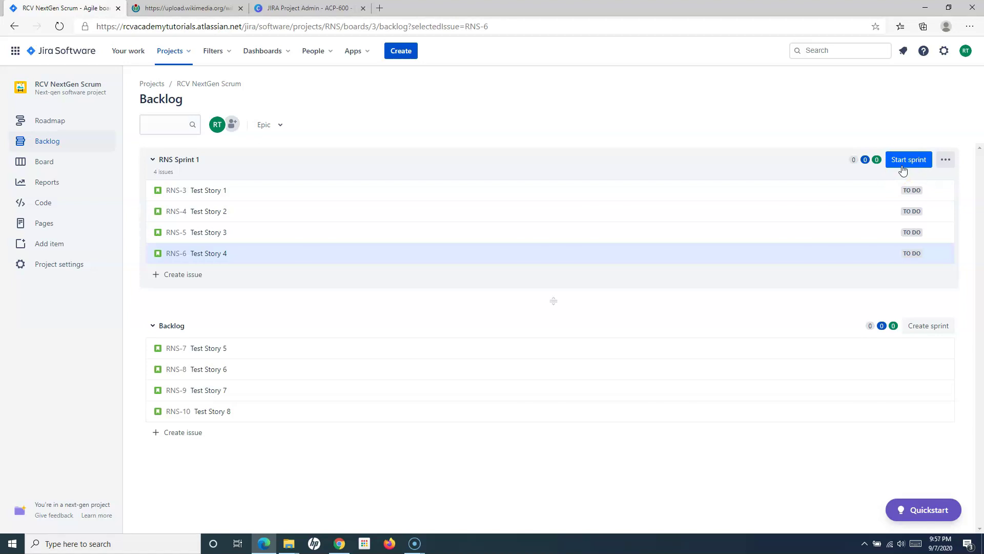
# - In the Start sprint dialog, keep the name RNS Sprint 1 and the 2-week duration
pyautogui.click(897, 170)
pyautogui.click(908, 161)
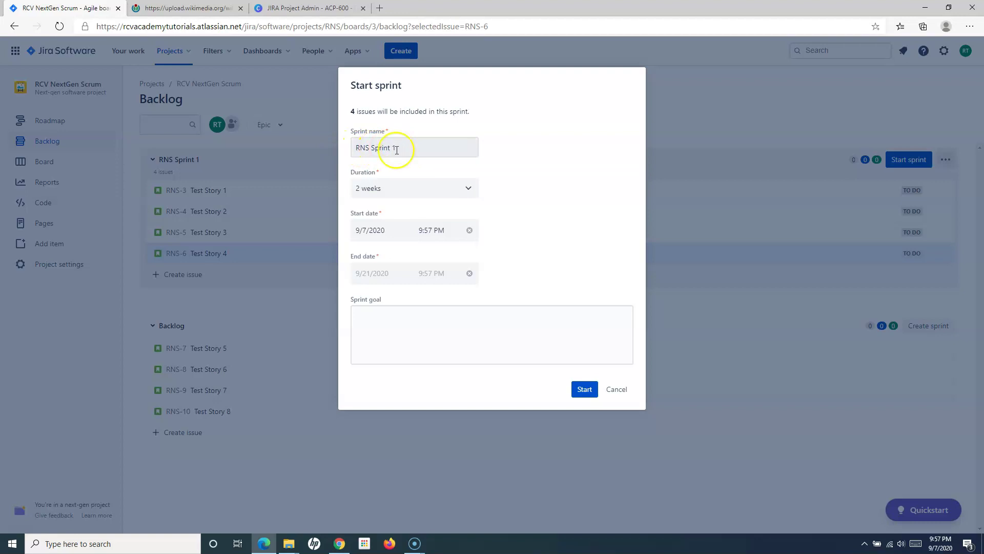
pyautogui.click(394, 148)
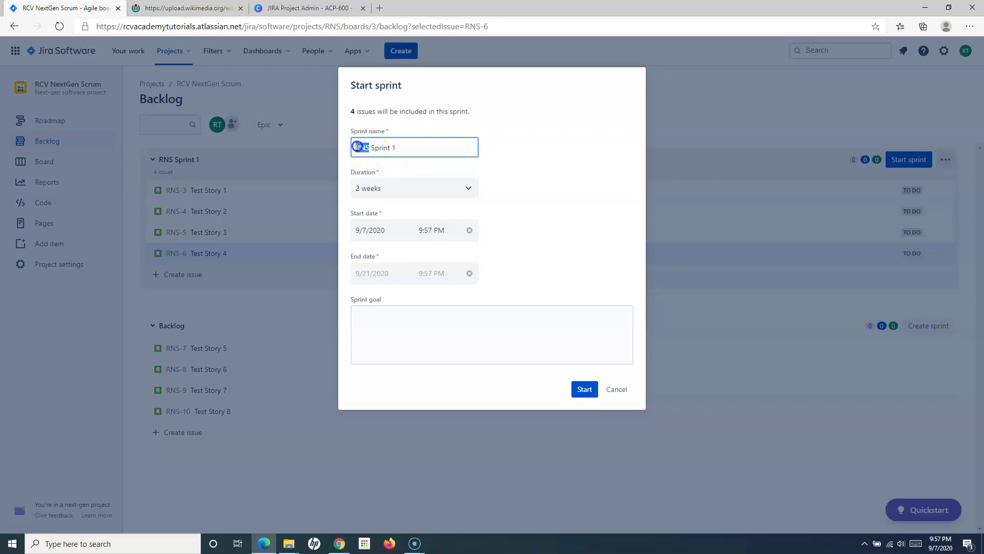
pyautogui.moveTo(353, 147); pyautogui.dragTo(391, 147)
pyautogui.click(386, 149)
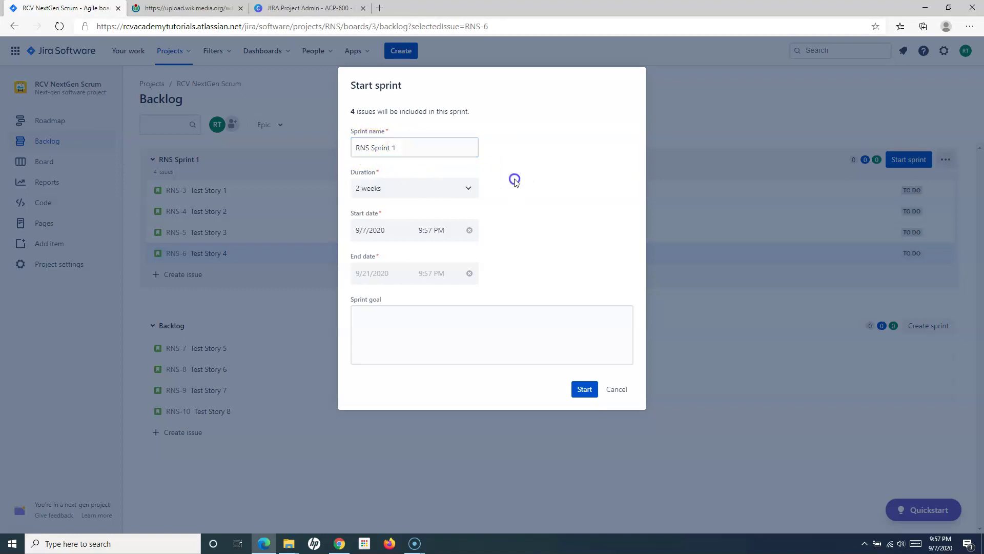
pyautogui.click(468, 187)
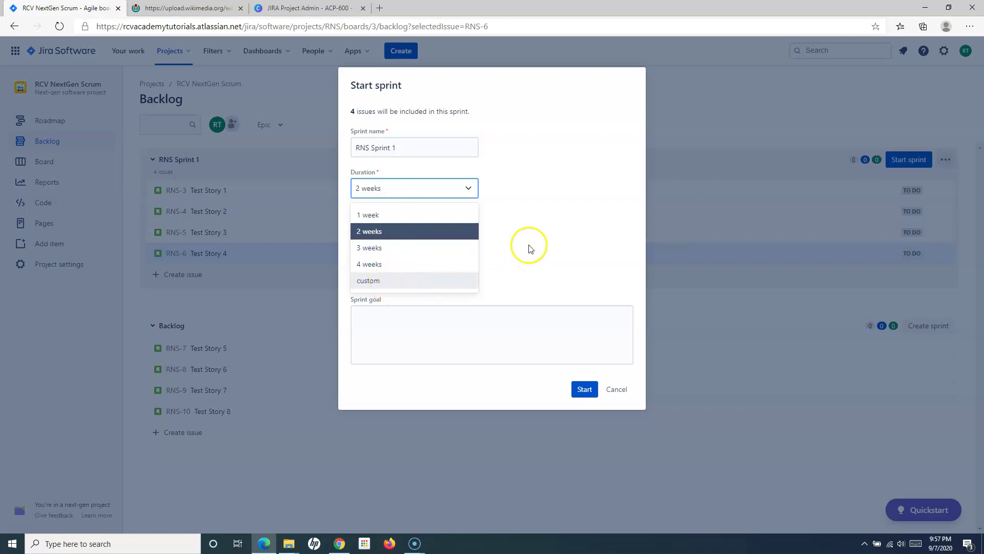
pyautogui.click(417, 234)
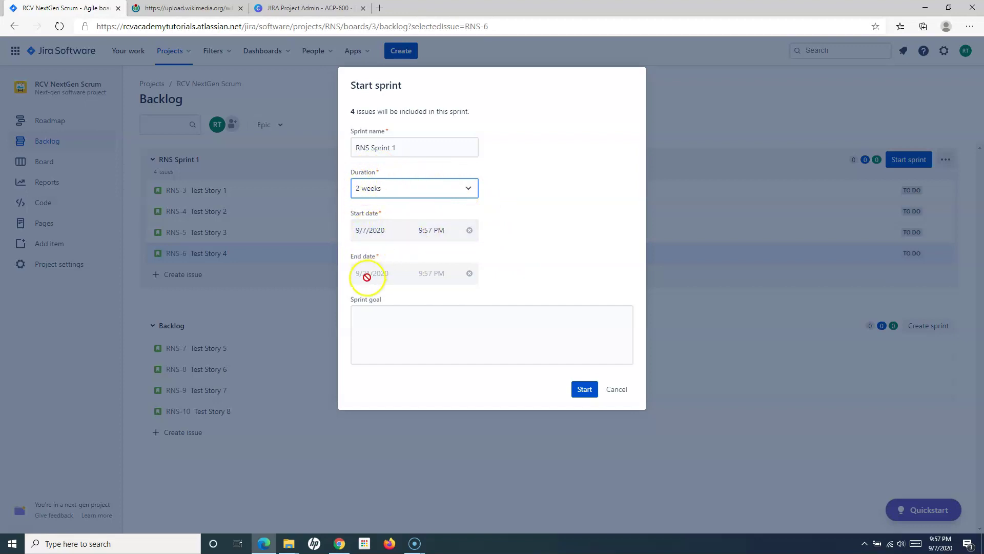
# - Enter the sprint goal on Google-account login, correcting the misspelled word to 'achieve'
pyautogui.click(376, 326)
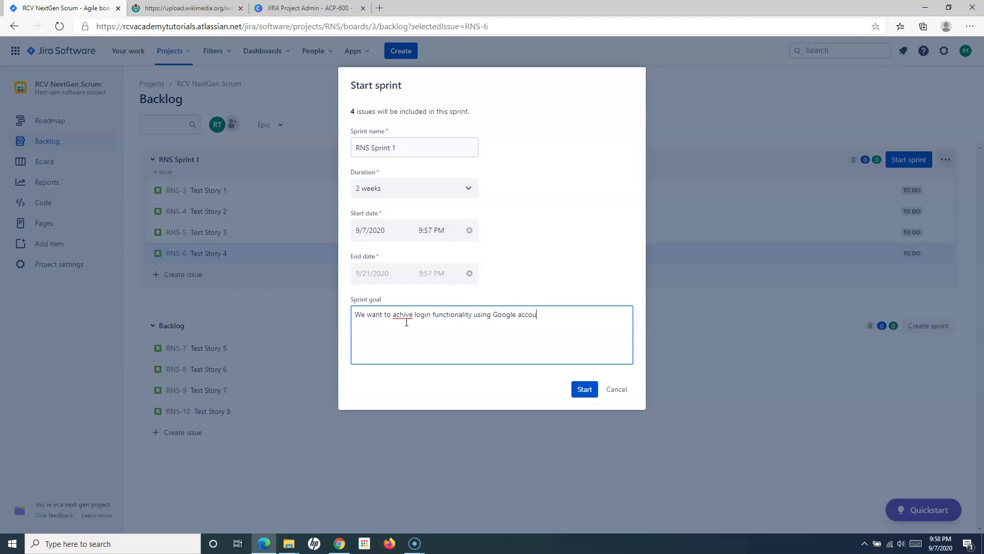
pyautogui.rightClick(406, 318)
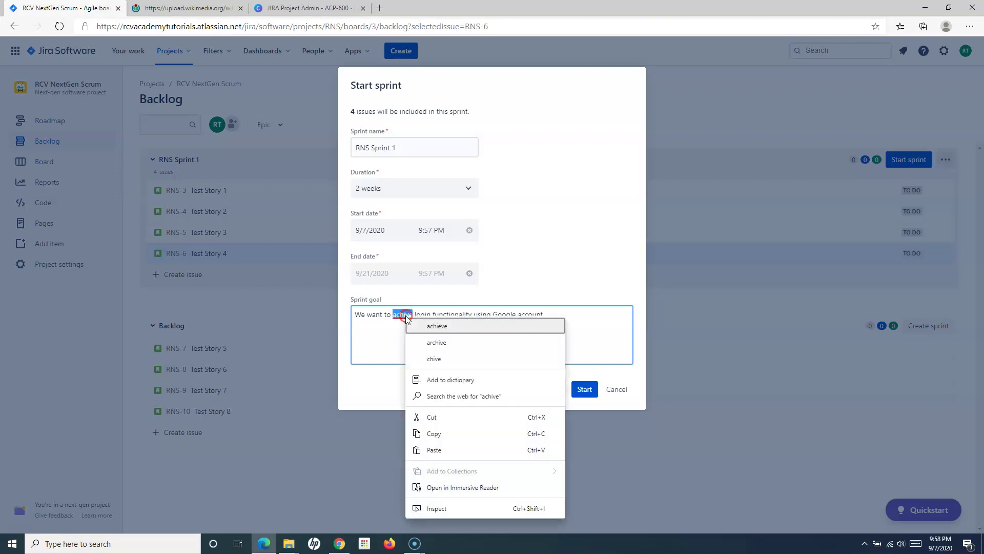
pyautogui.click(445, 328)
# - End the goal with a period and start RNS Sprint 1, with Test Stories 1–4 in To Do
pyautogui.write('.')
pyautogui.click(584, 389)
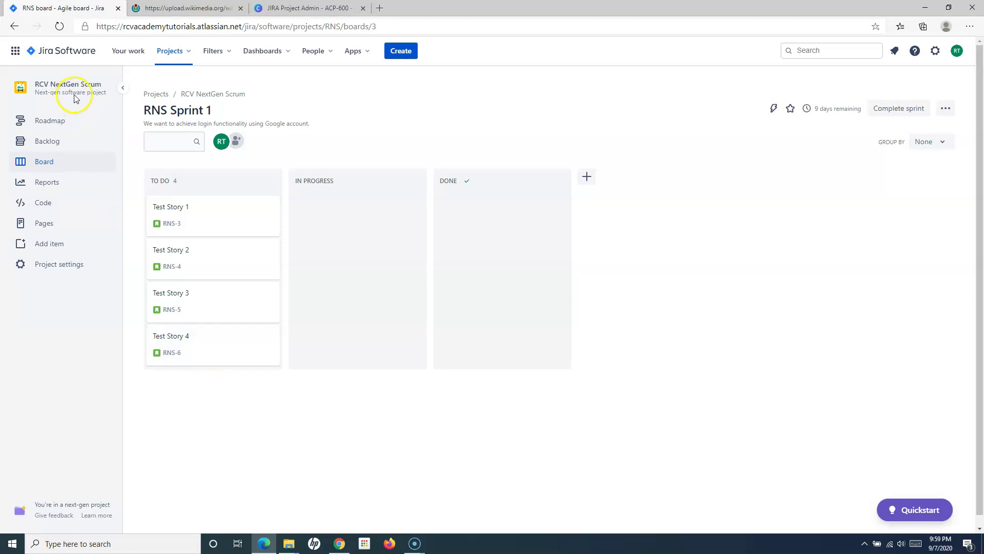
# - Switch to RCV Tutorials Classic and open its backlog of RT-1 to RT-6
pyautogui.click(185, 53)
pyautogui.click(219, 144)
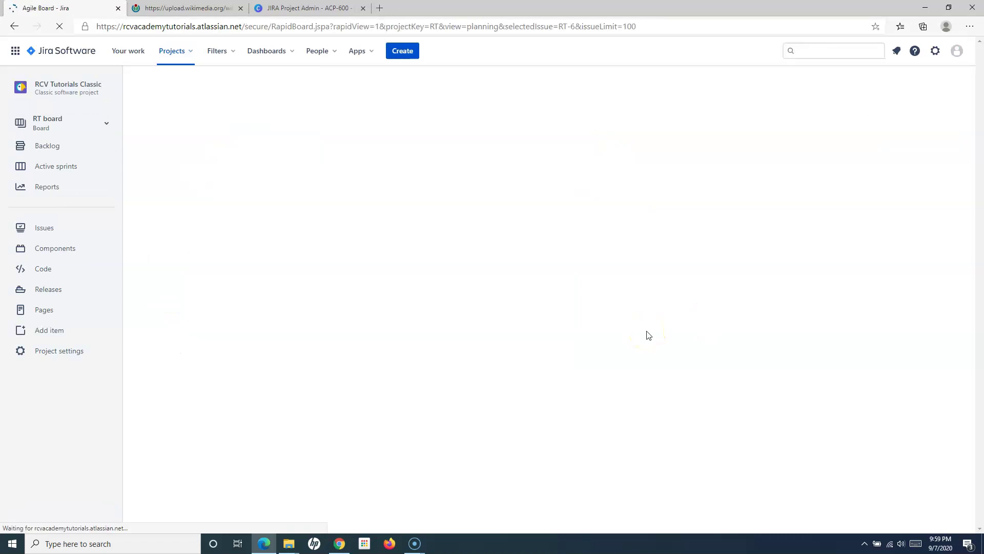
pyautogui.click(50, 147)
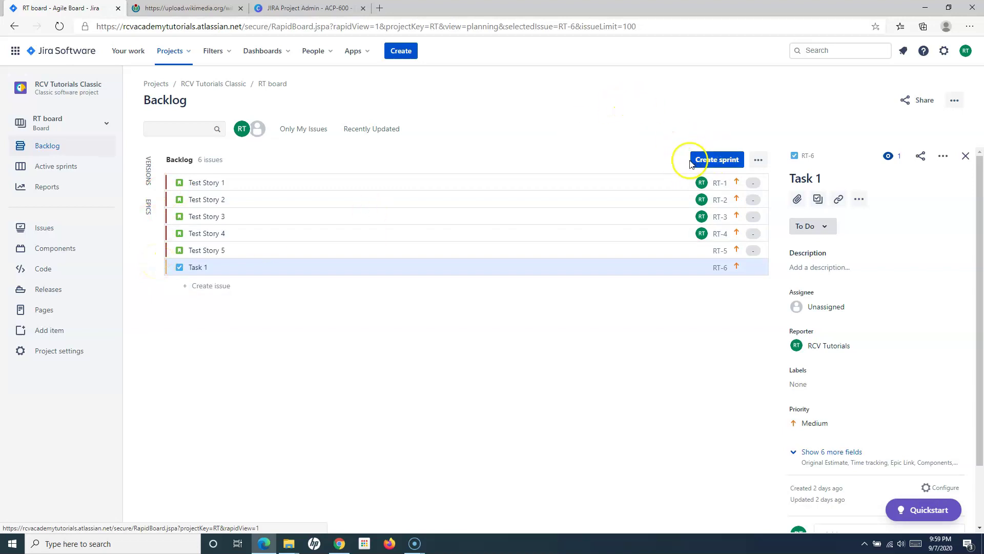
# - Create RT Sprint 1 and move Test Story 1 and Task 1 into it
pyautogui.click(715, 162)
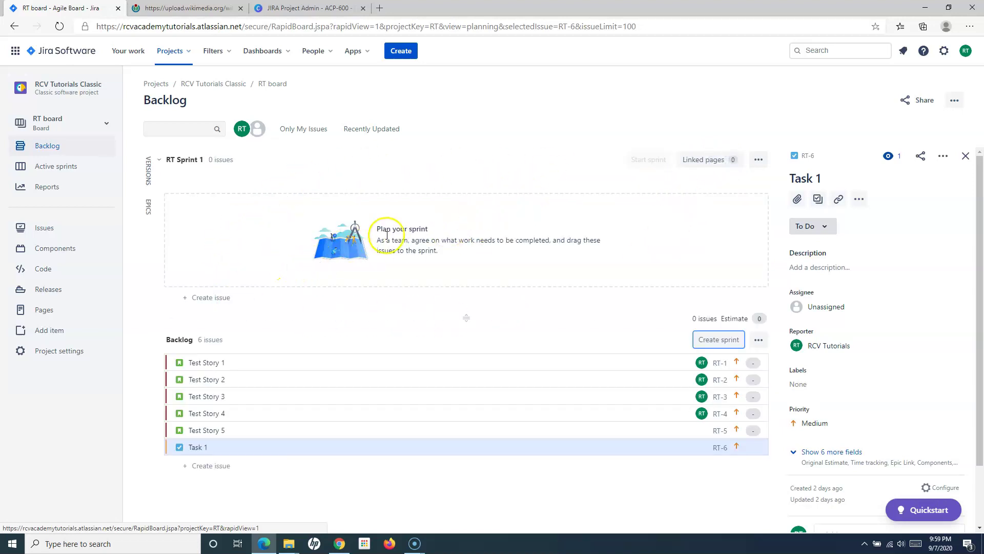
pyautogui.moveTo(378, 242); pyautogui.dragTo(466, 255)
pyautogui.click(461, 255)
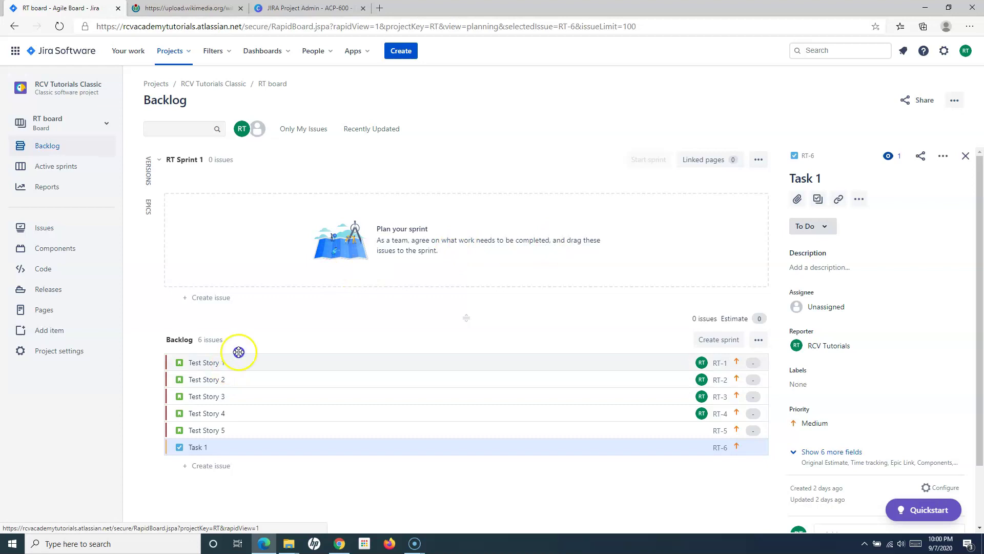
pyautogui.moveTo(241, 229); pyautogui.dragTo(209, 234)
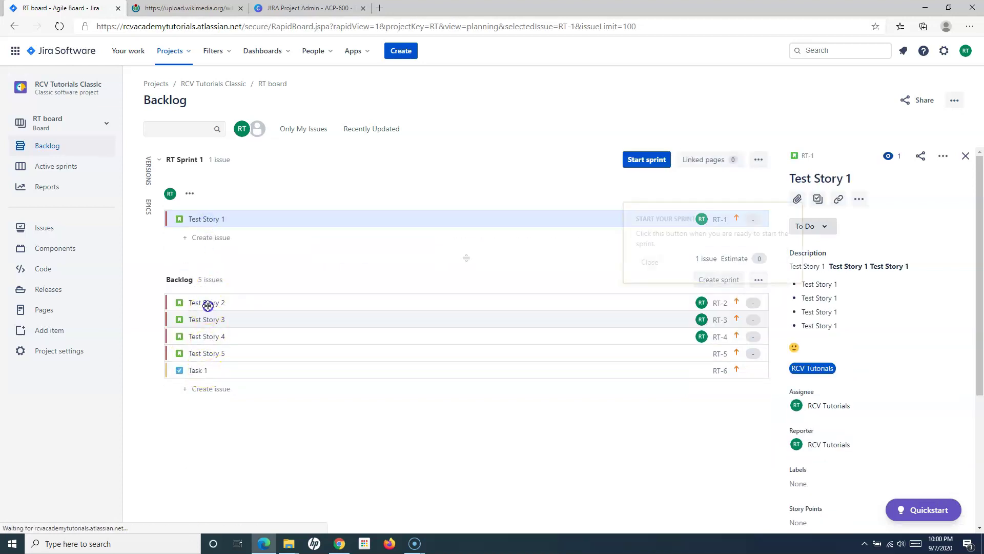
pyautogui.moveTo(210, 303)
pyautogui.mouseDown()
pyautogui.moveTo(209, 237)
pyautogui.moveTo(216, 297)
pyautogui.mouseUp()
pyautogui.moveTo(214, 374); pyautogui.dragTo(213, 240)
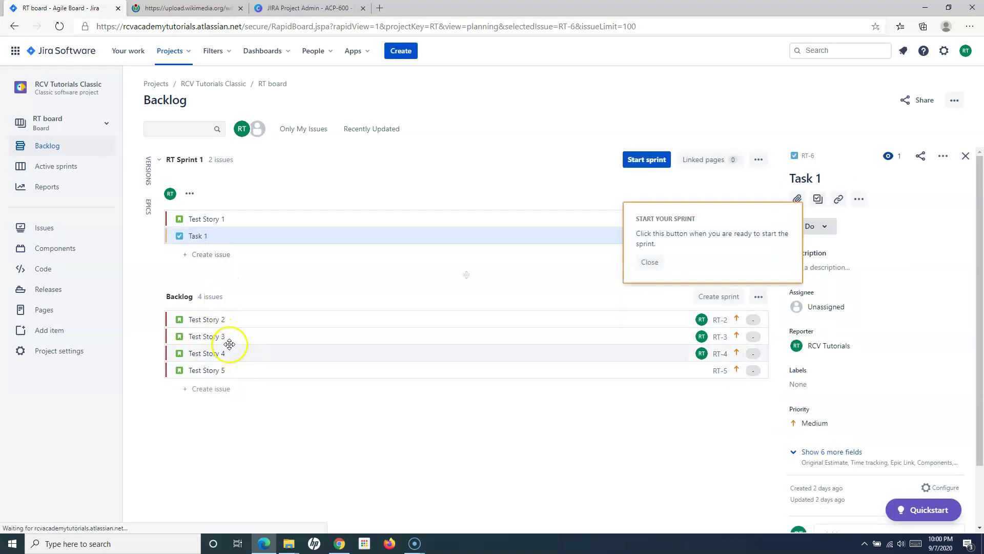
# - Add Test Story 5 and Test Story 2 to RT Sprint 1, leaving Test Stories 3 and 4
pyautogui.moveTo(233, 330); pyautogui.dragTo(231, 257)
pyautogui.moveTo(209, 369); pyautogui.dragTo(204, 280)
pyautogui.click(205, 336)
pyautogui.click(650, 262)
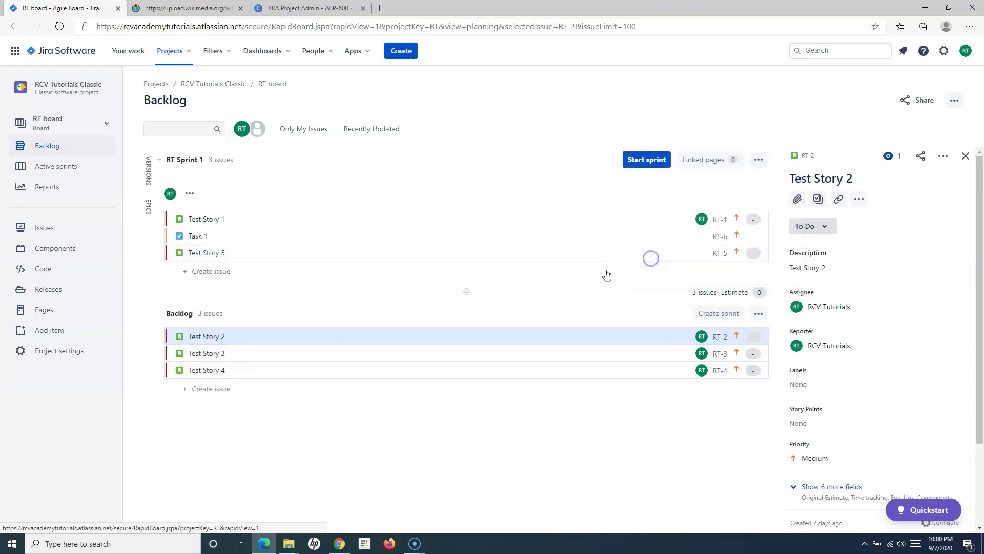
pyautogui.moveTo(210, 336); pyautogui.dragTo(238, 255)
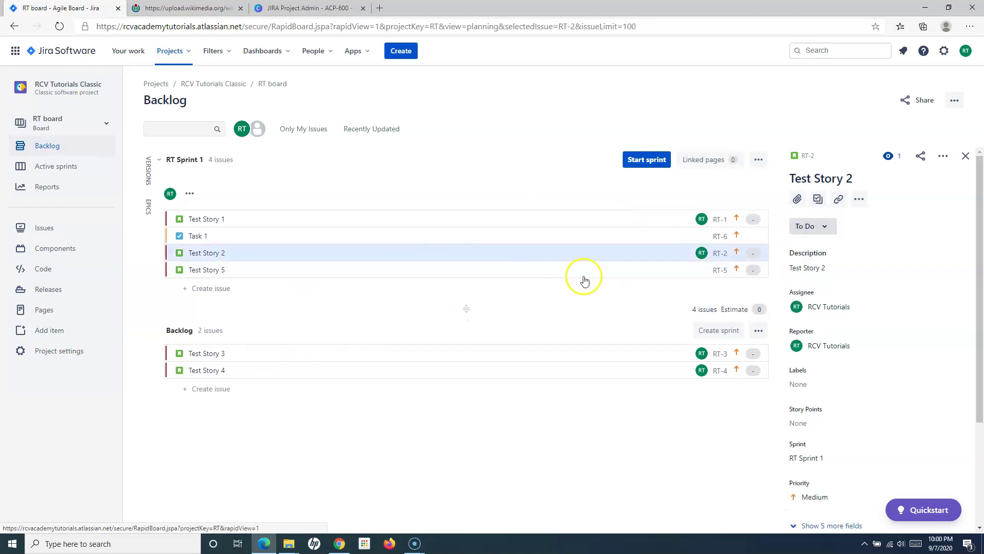
pyautogui.click(454, 278)
pyautogui.click(197, 256)
# - Start RT Sprint 1 after reviewing its name, duration and dates
pyautogui.click(644, 167)
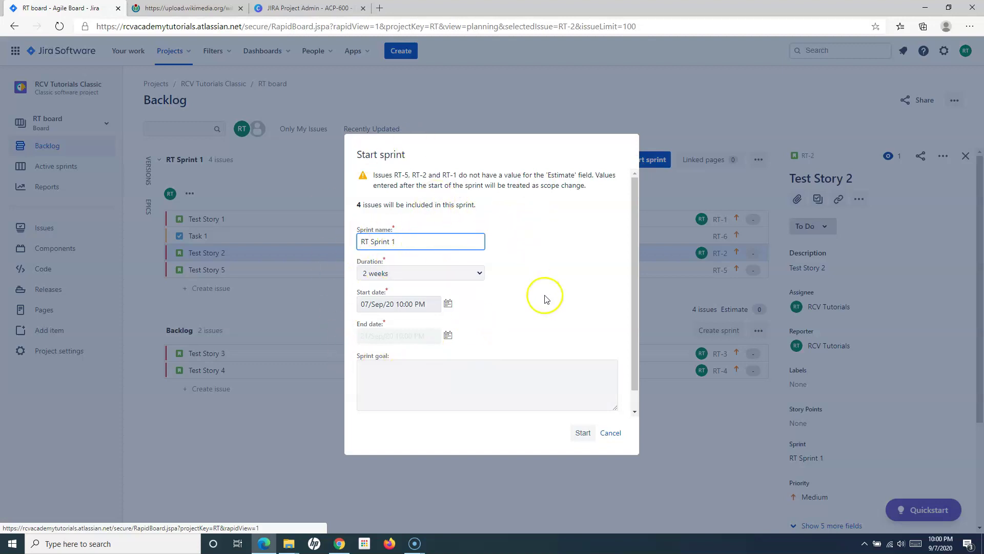
pyautogui.scroll(-1, 545, 296)
pyautogui.scroll(1, 547, 299)
pyautogui.scroll(-1, 417, 338)
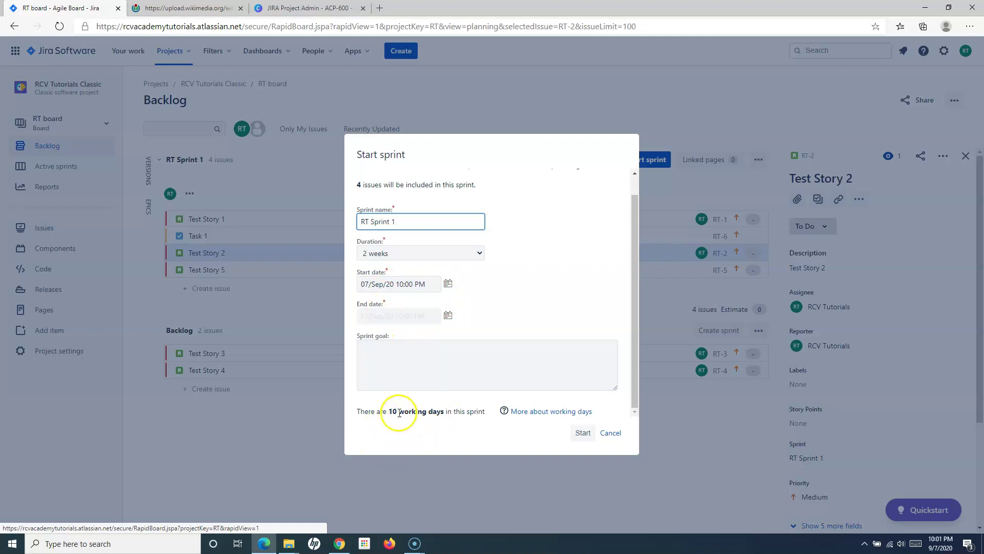
pyautogui.click(583, 434)
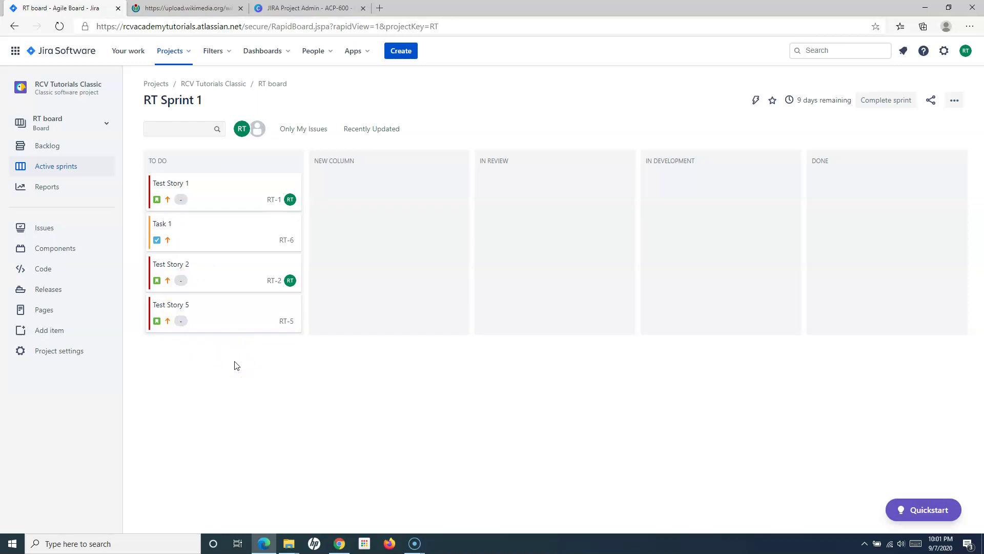
pyautogui.click(181, 9)
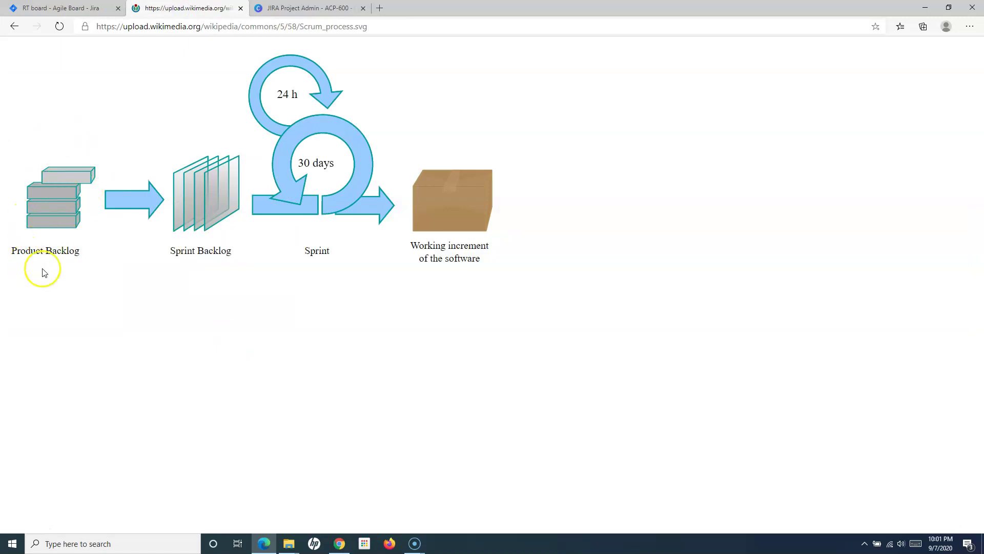
pyautogui.click(61, 8)
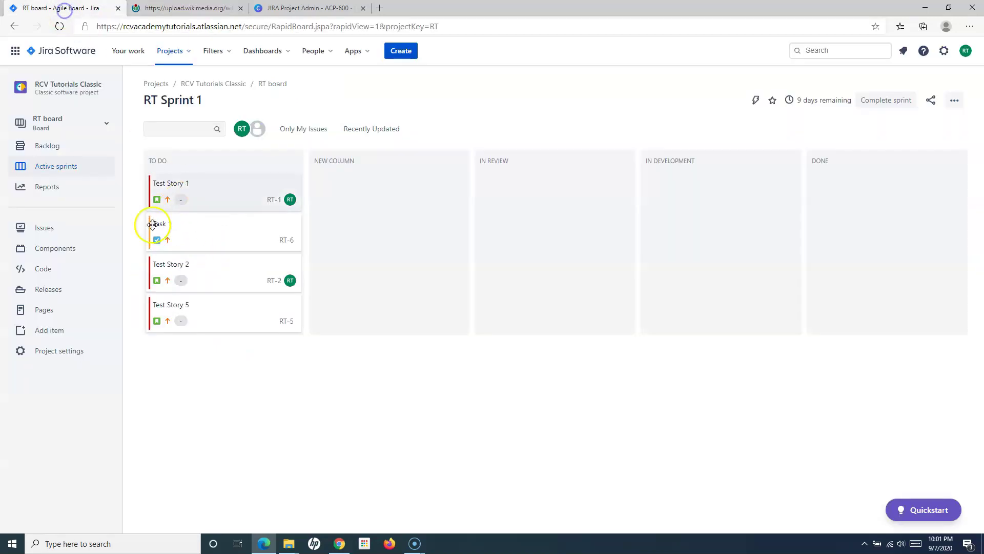
# - Return to the RT backlog, where RT Sprint 1 holds four issues and Test Stories 3–4 remain unassigned
pyautogui.click(55, 145)
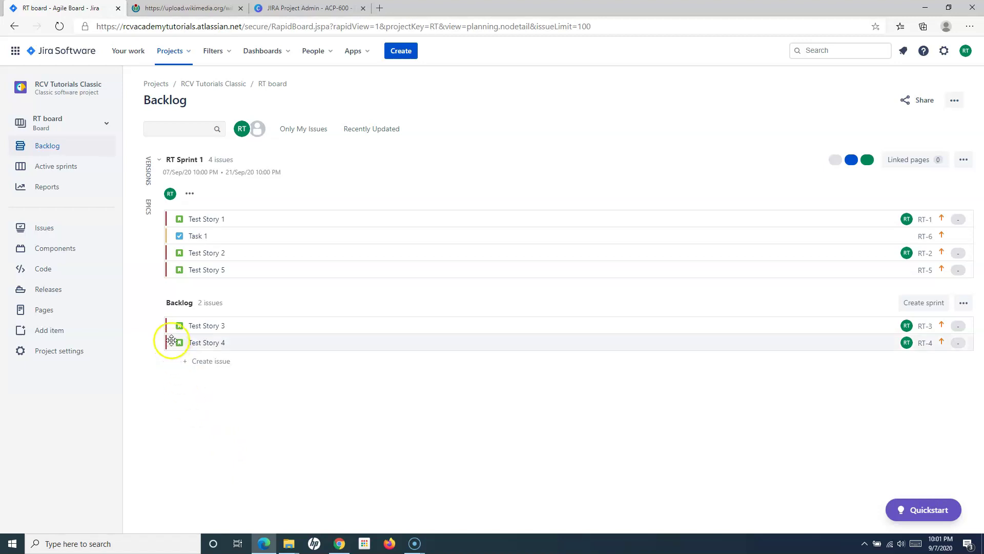
# - Go back to the active RT Sprint 1 board with its four issues in To Do
pyautogui.click(49, 166)
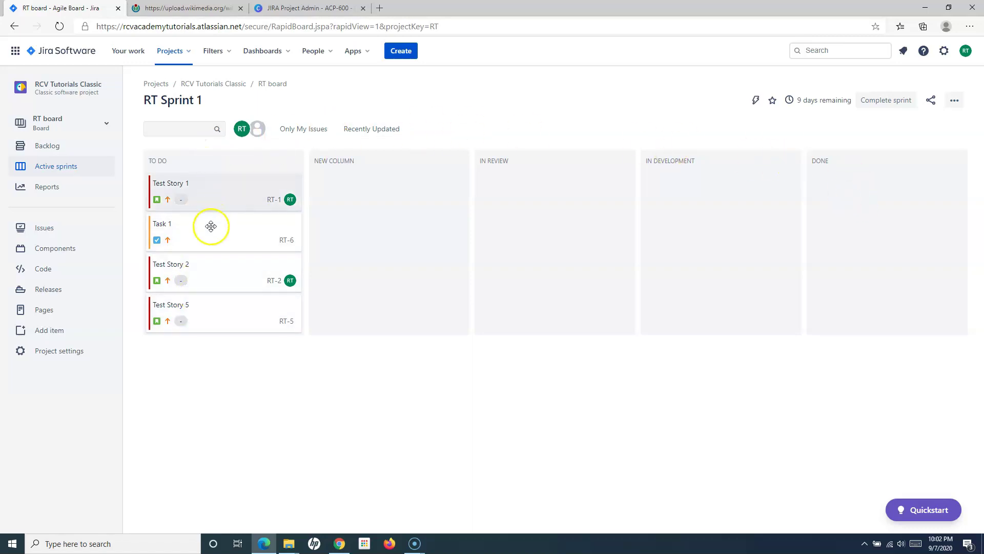
pyautogui.click(185, 8)
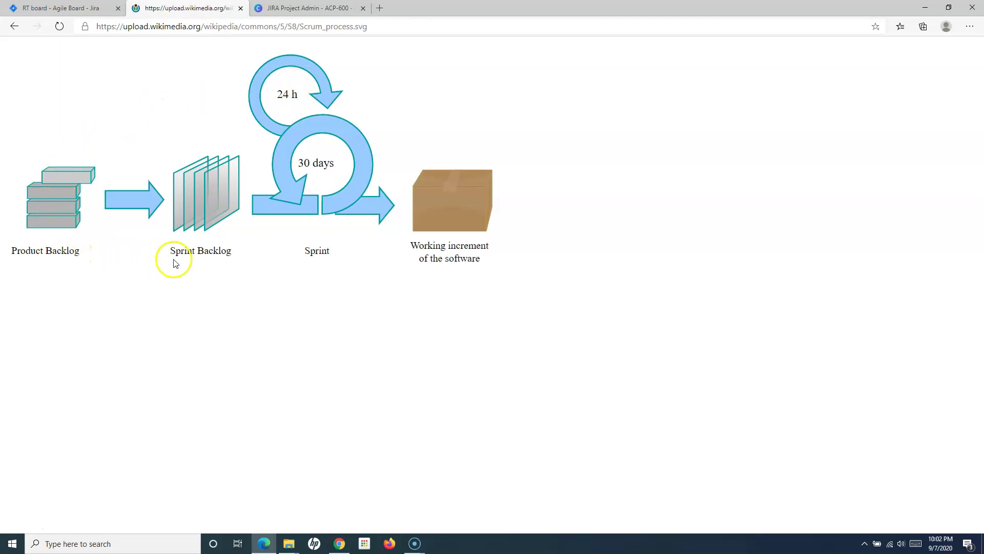
pyautogui.click(77, 9)
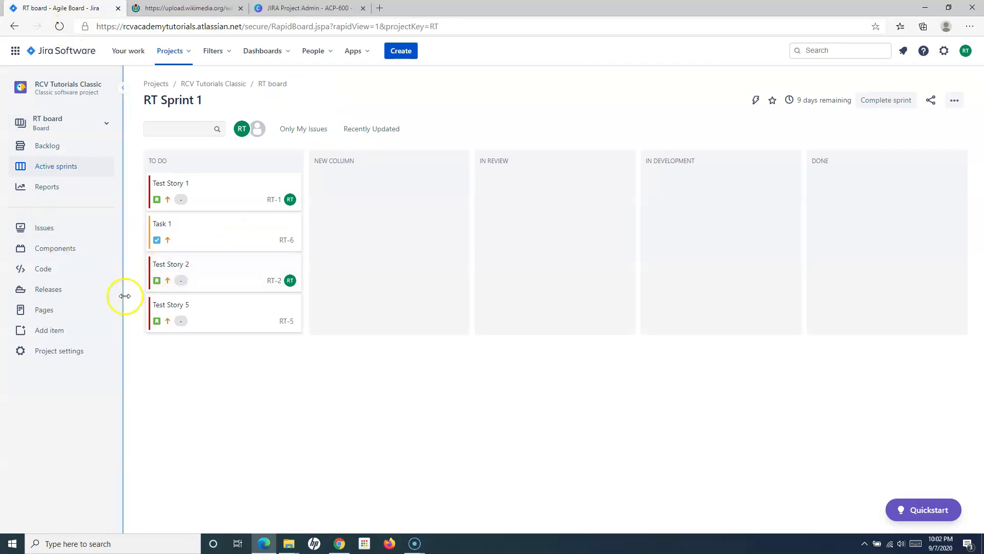